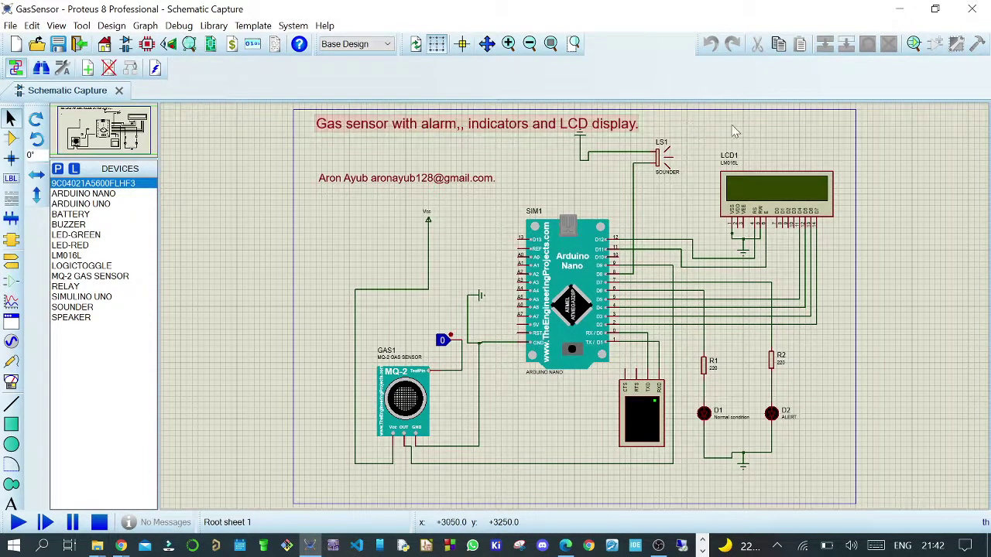
# Point out the Arduino Nano SIM1, LEDs D1 and D2, and the MQ-2 gas sensor on the schematic
pyautogui.moveTo(504, 203); pyautogui.dragTo(518, 252)
pyautogui.click(533, 265)
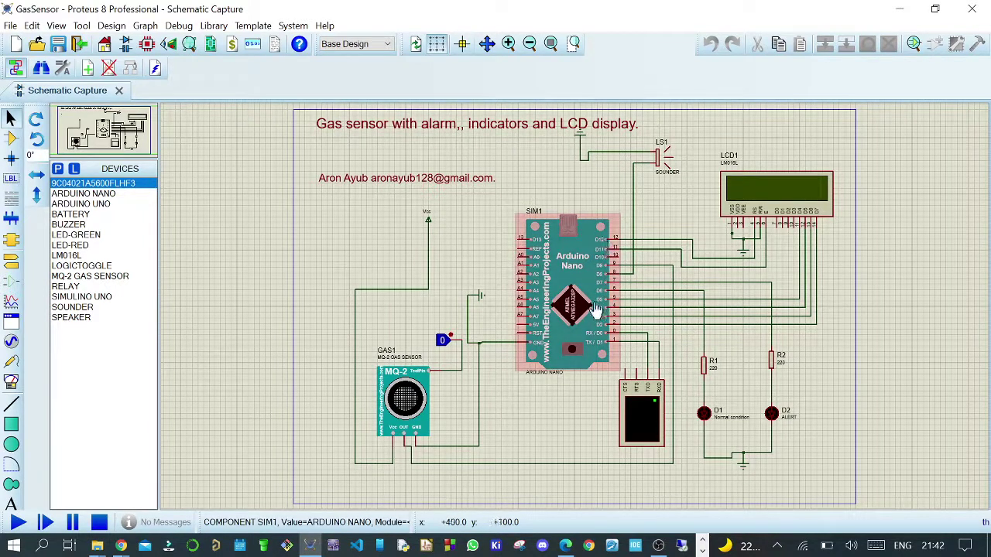
pyautogui.click(449, 258)
pyautogui.click(579, 275)
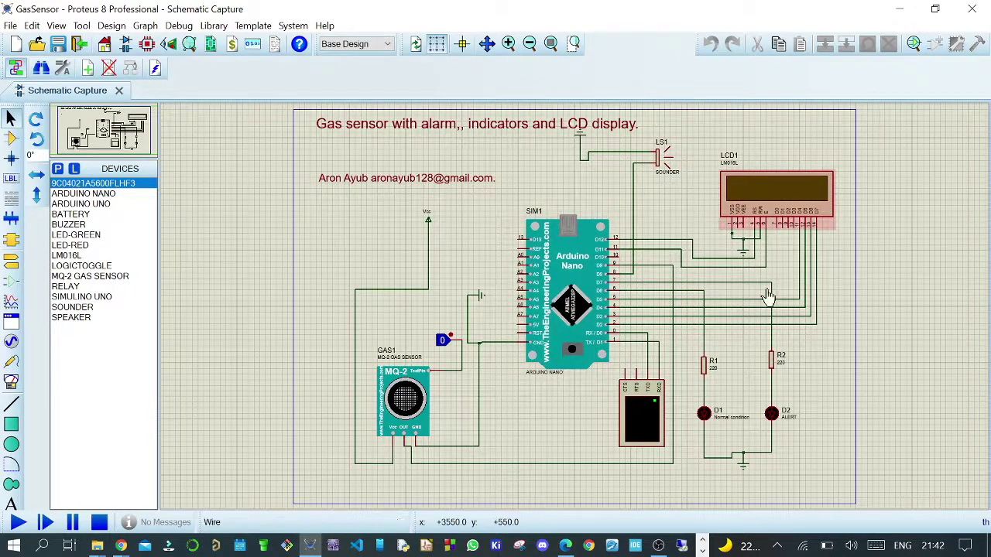
pyautogui.moveTo(802, 385); pyautogui.dragTo(686, 439)
pyautogui.click(818, 406)
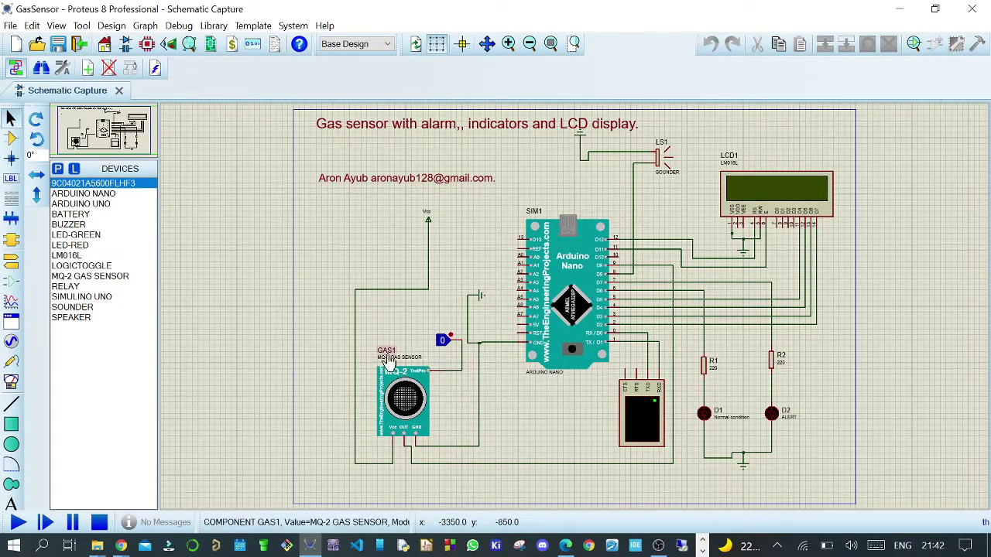
pyautogui.click(396, 391)
pyautogui.click(503, 367)
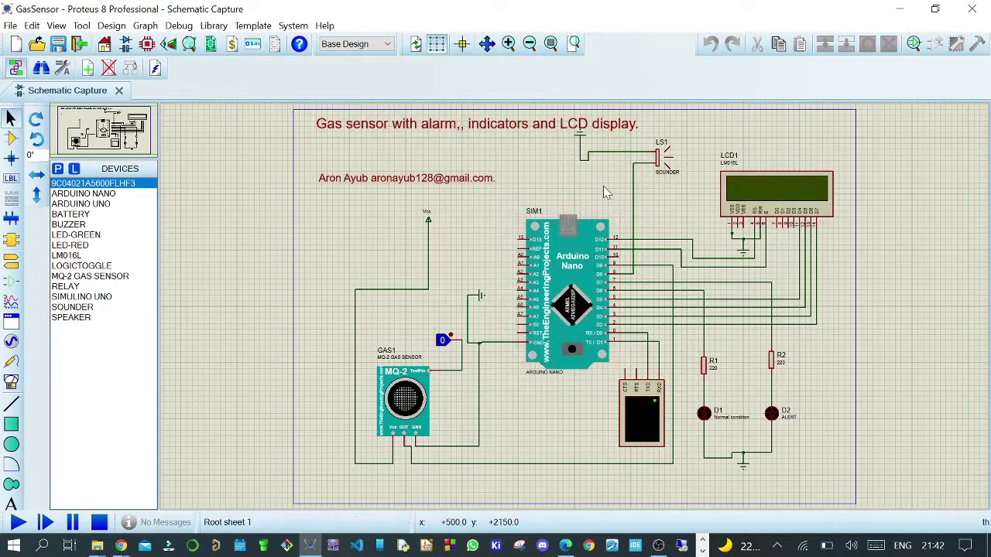
# Browse the device library for 'arduino nano', resistor and LED parts without adding any, then point out sounder LS1
pyautogui.click(11, 139)
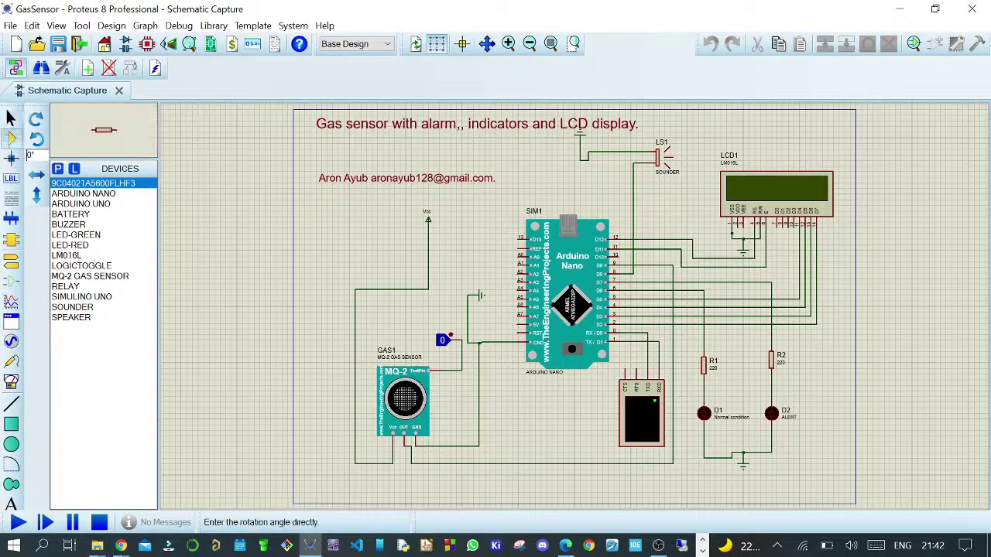
pyautogui.click(58, 169)
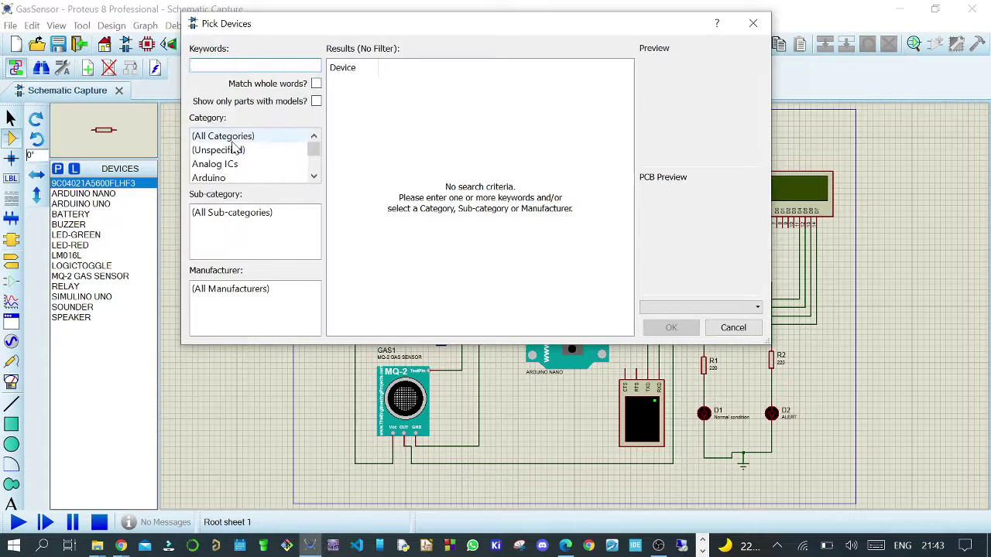
pyautogui.write('arduin')
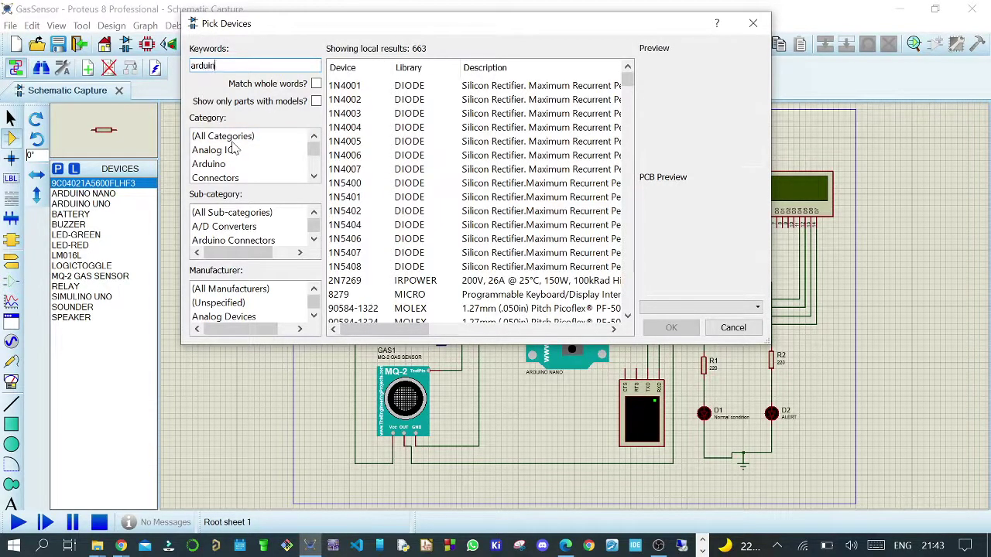
pyautogui.write('o na')
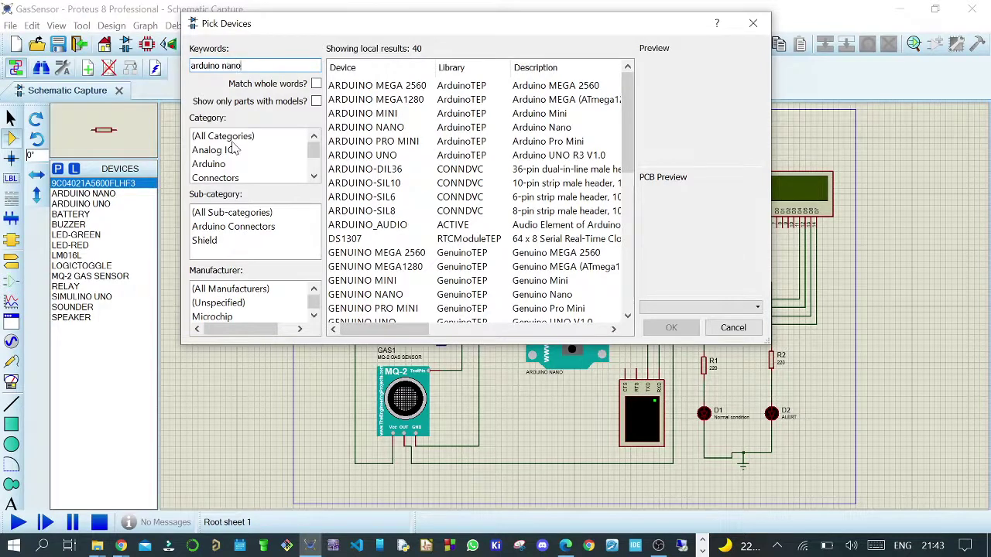
pyautogui.write('no')
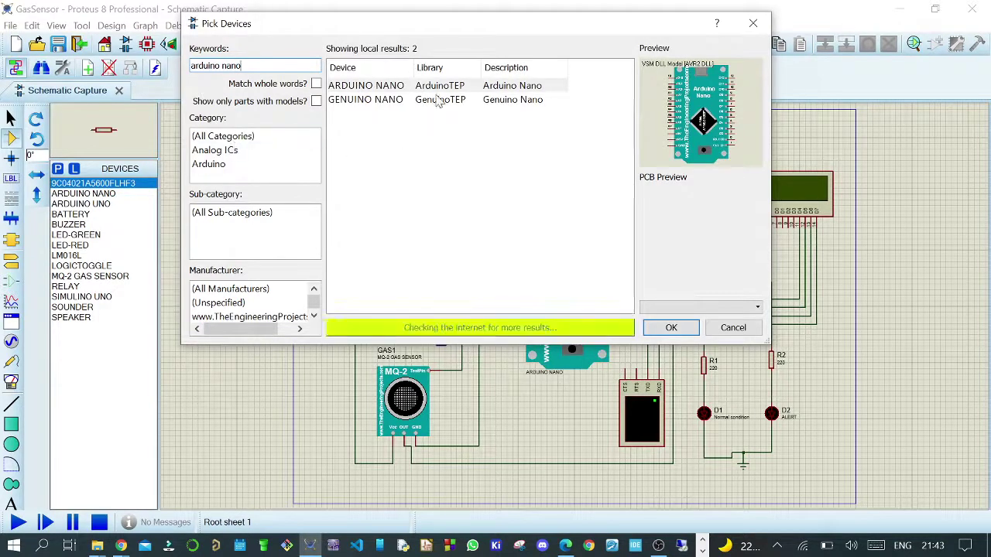
pyautogui.click(444, 87)
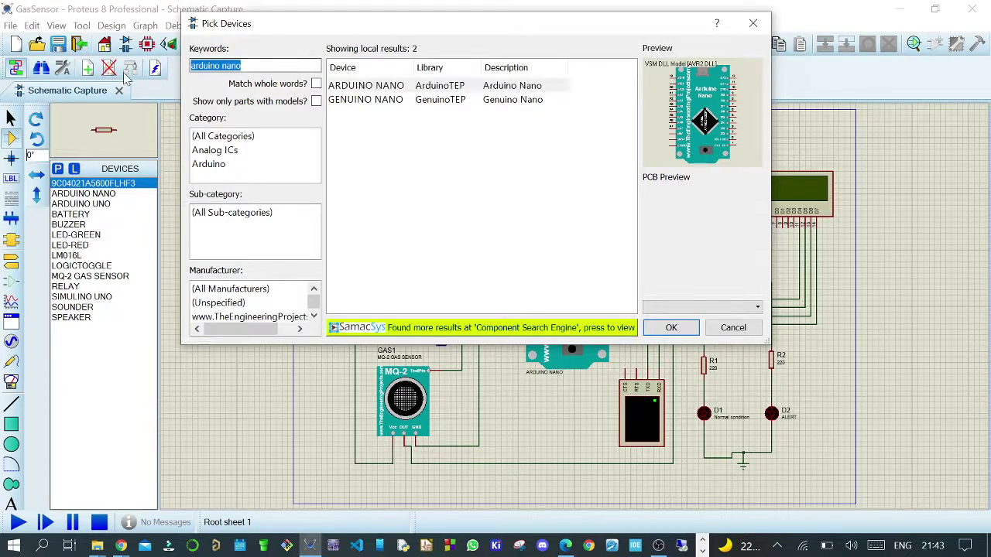
pyautogui.write('res')
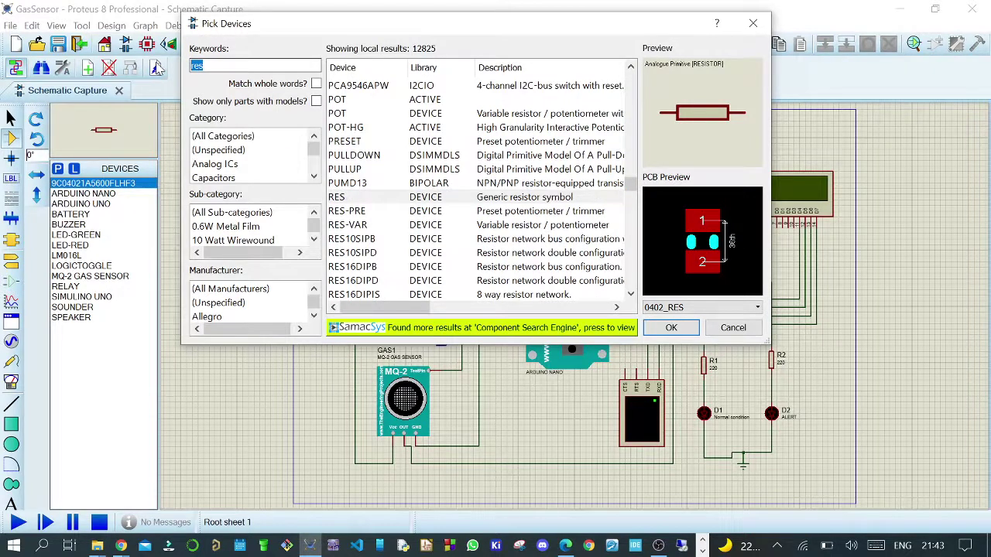
pyautogui.write('led')
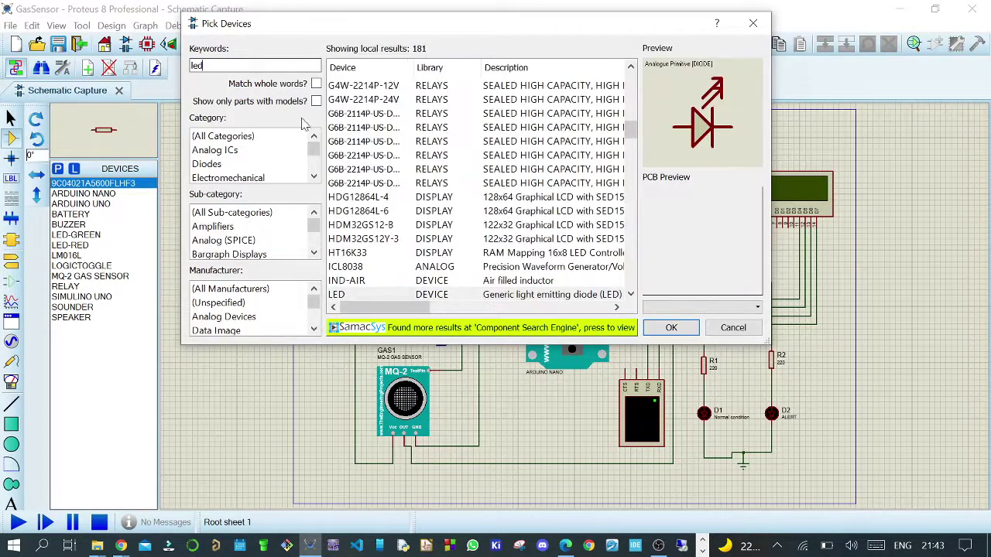
pyautogui.click(442, 185)
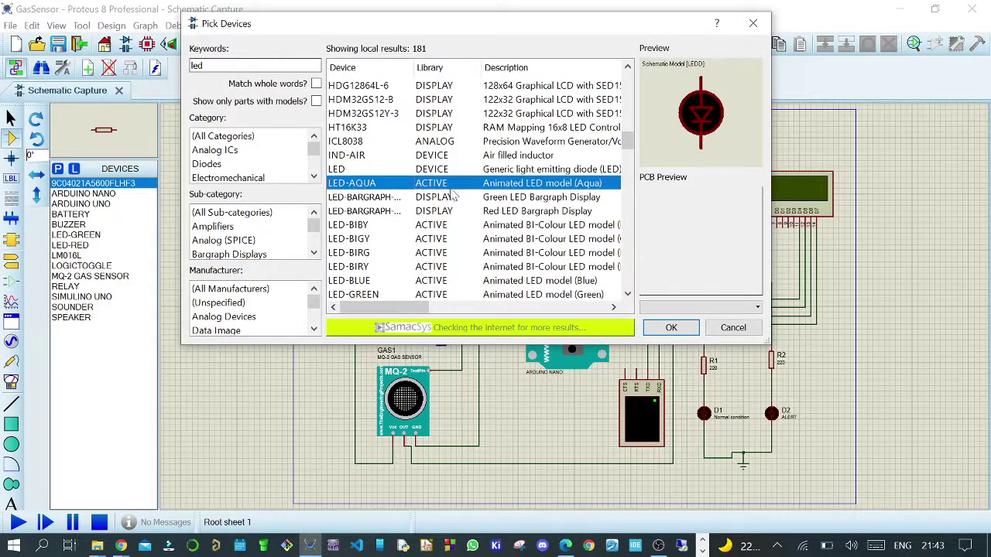
pyautogui.click(730, 332)
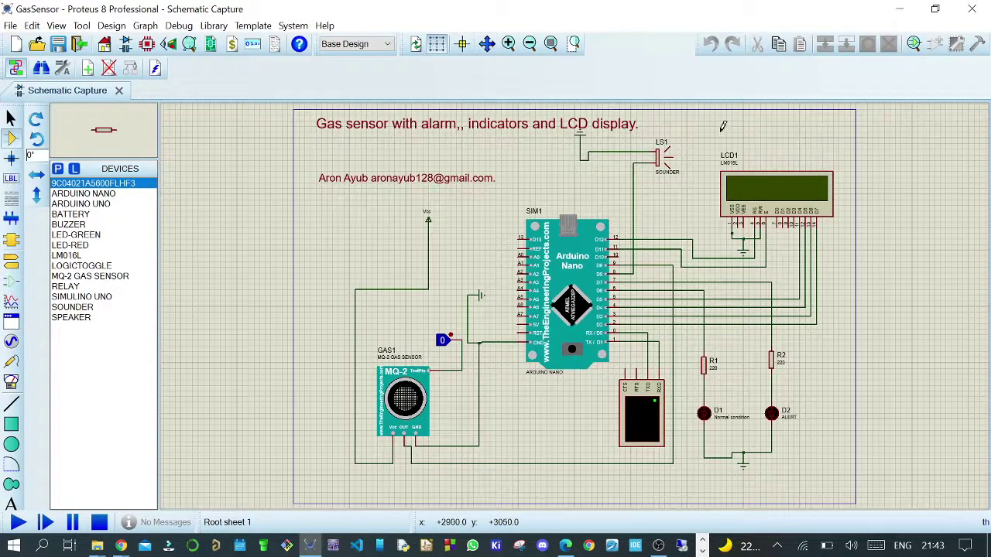
pyautogui.moveTo(697, 126); pyautogui.dragTo(651, 183)
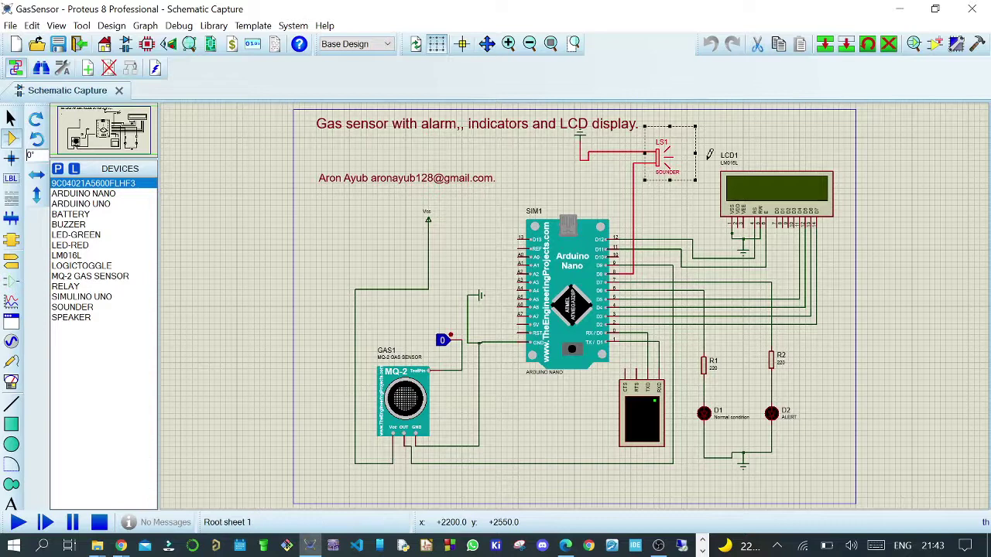
pyautogui.click(745, 129)
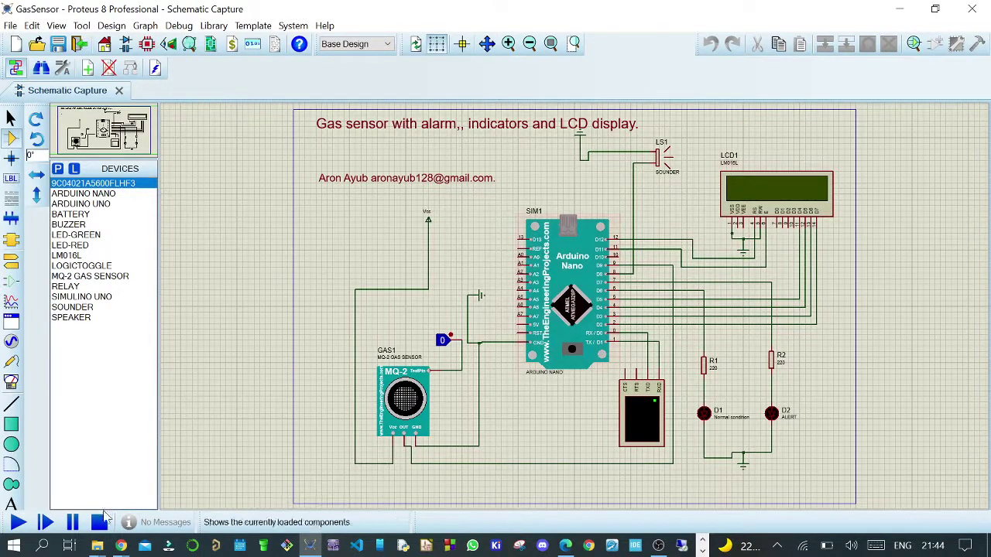
# Bring the gas_sensor sketch forward in Arduino IDE and enlarge its code area over the output
pyautogui.click(69, 546)
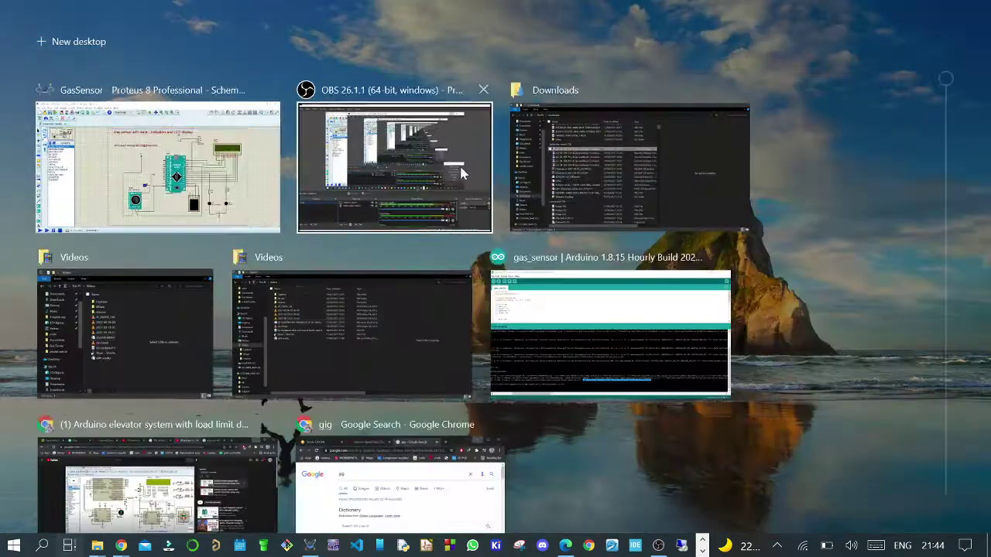
pyautogui.click(573, 303)
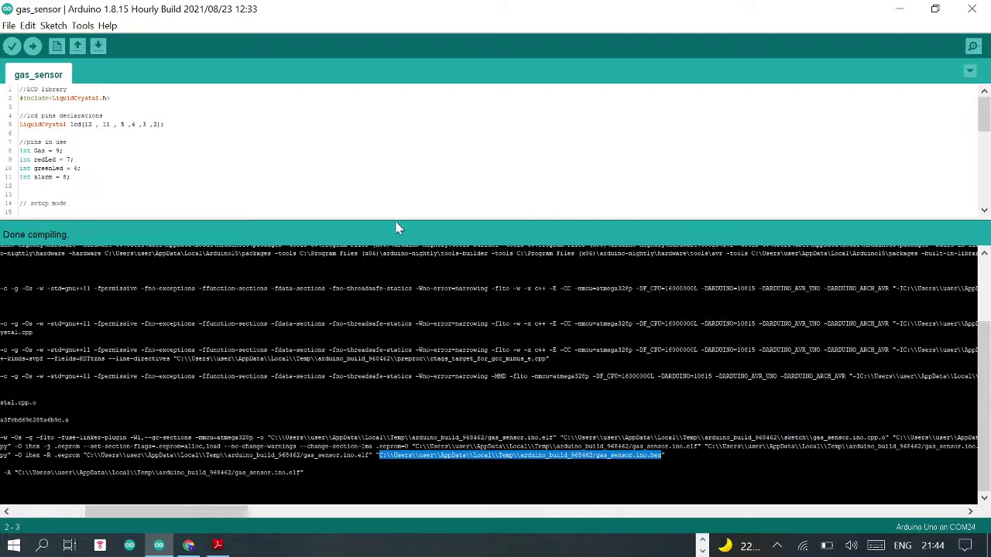
pyautogui.moveTo(399, 227); pyautogui.dragTo(400, 417)
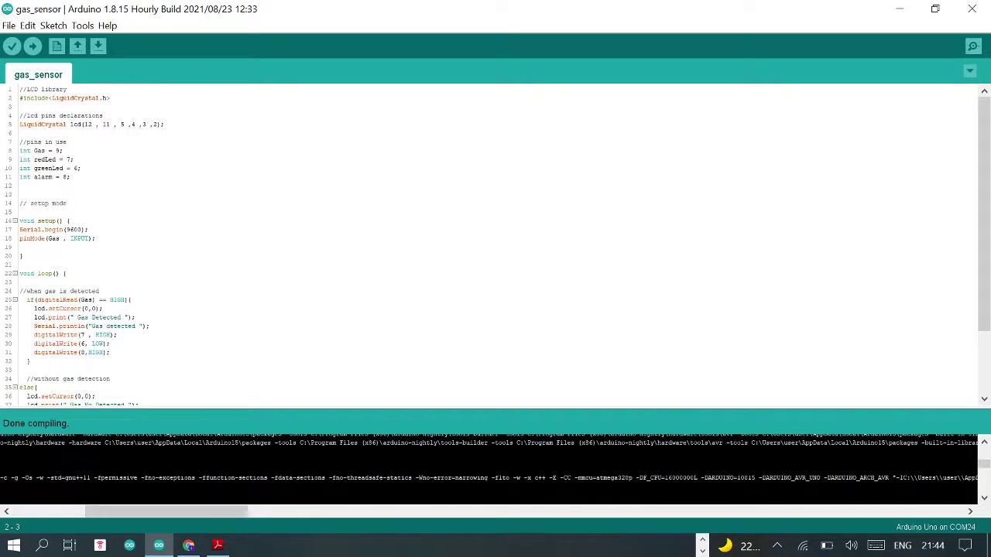
# Highlight the LCD library includes and pin declarations, ending at the end of the greenLed = 6 line
pyautogui.moveTo(19, 115); pyautogui.dragTo(164, 124)
pyautogui.click(20, 133)
pyautogui.hotkey('shift', 'Up')
pyautogui.hotkey('shift', 'Up')
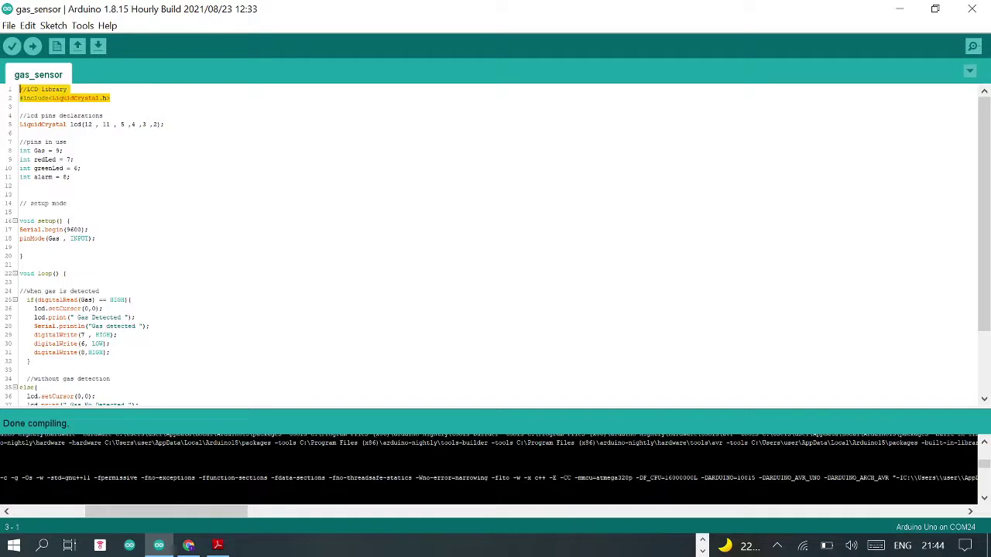
pyautogui.click(20, 186)
pyautogui.hotkey('shift', 'Up')
pyautogui.hotkey('shift', 'Up')
pyautogui.hotkey('shift', 'Up')
pyautogui.hotkey('shift', 'Up')
pyautogui.hotkey('shift', 'Up')
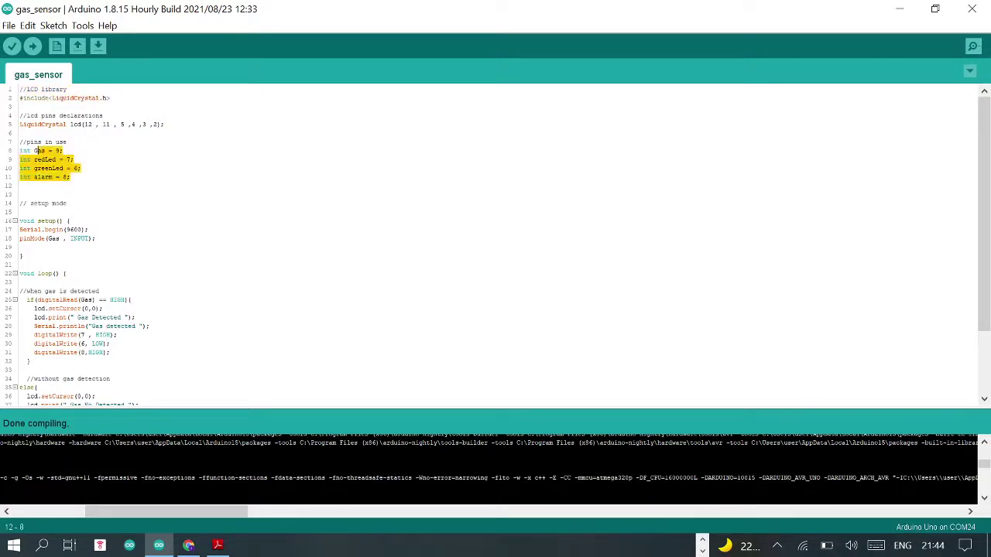
pyautogui.press('End')
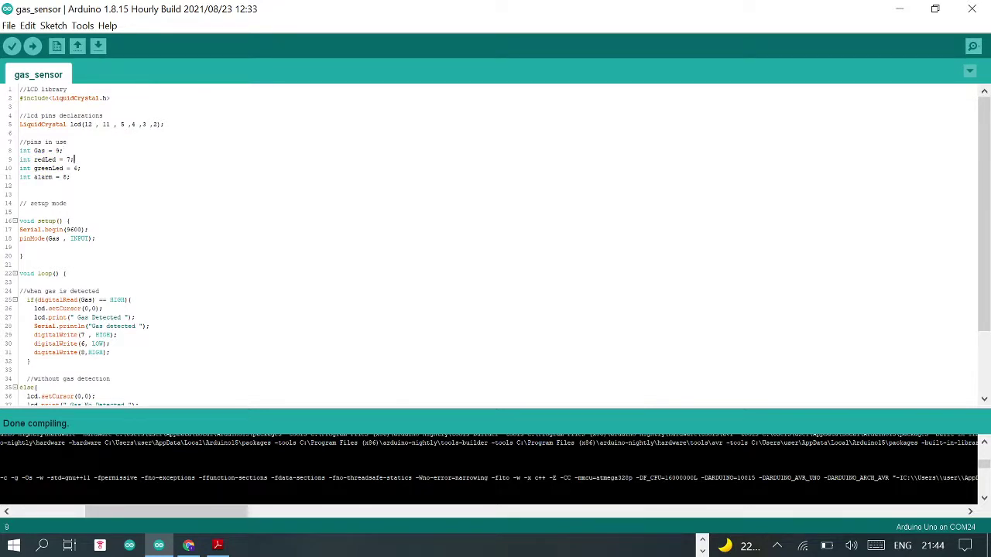
pyautogui.press('Down')
pyautogui.press('Down')
pyautogui.press('End')
pyautogui.hotkey('shift', 'Left')
pyautogui.hotkey('shift', 'Left')
pyautogui.hotkey('shift', 'Left')
pyautogui.hotkey('shift', 'Left')
pyautogui.hotkey('shift', 'Right')
pyautogui.hotkey('shift', 'Right')
pyautogui.hotkey('shift', 'Right')
pyautogui.hotkey('shift', 'Right')
# Comment greenLed 'normal mode absense of gas', redLed 'presense of gas' and alarm 'ring incase of gas'
pyautogui.write('//normal mod')
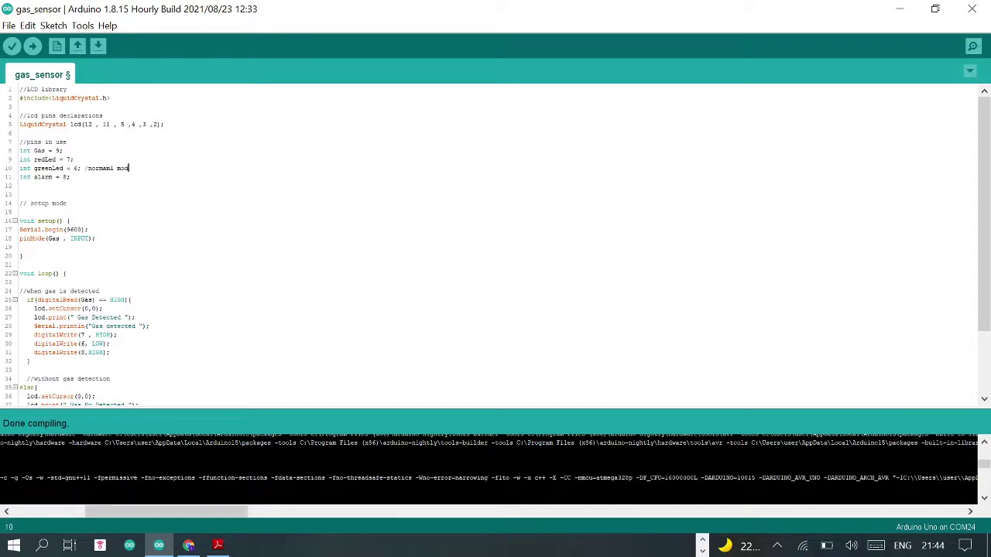
pyautogui.write('e absense of g')
pyautogui.click(74, 158)
pyautogui.write('//')
pyautogui.write('presense ')
pyautogui.write('of gas')
pyautogui.write('ring')
pyautogui.write(' incase ')
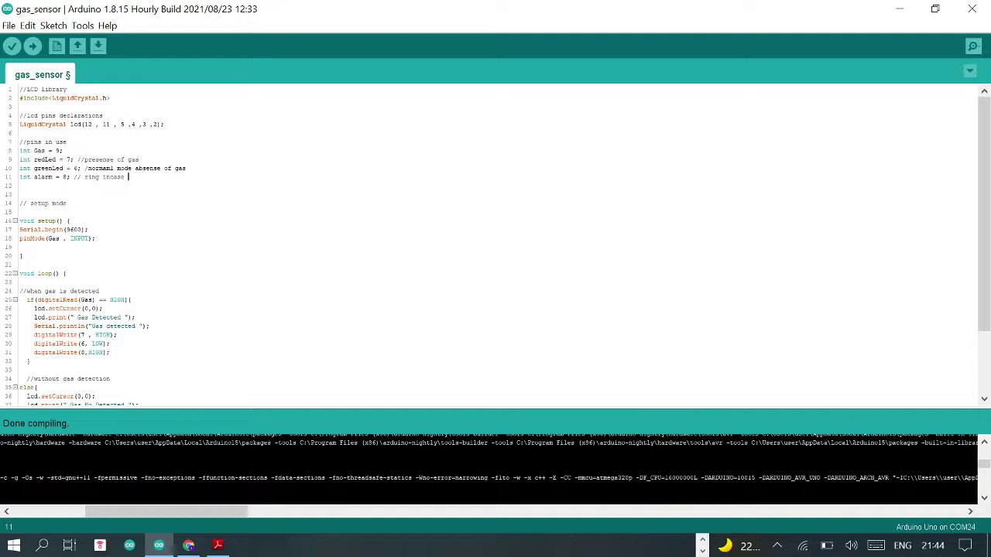
pyautogui.write('of gas')
pyautogui.scroll(-1, 495, 246)
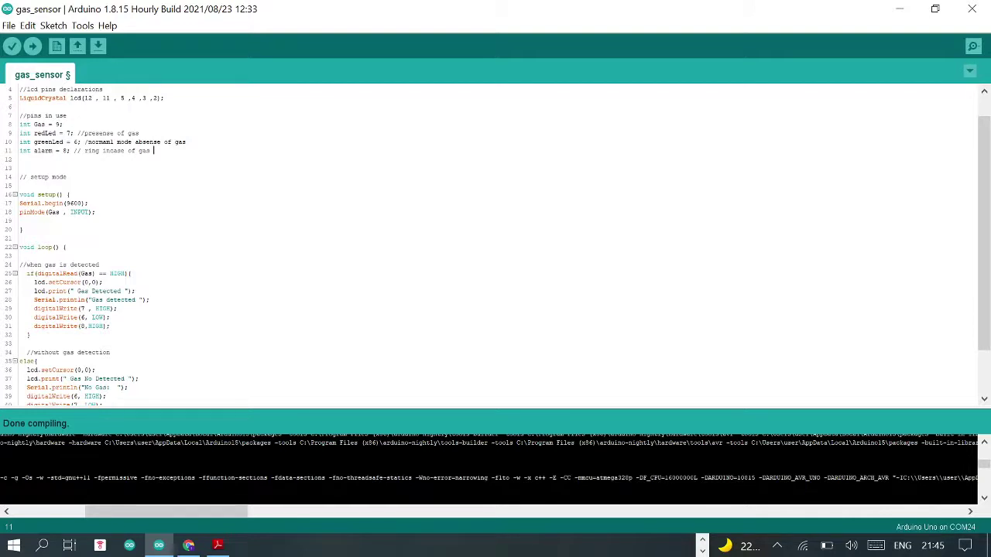
# Highlight the gas-detected branch's LCD message, serial message, red LED pin 7 HIGH and alarm lines
pyautogui.moveTo(110, 325); pyautogui.dragTo(93, 292)
pyautogui.click(103, 282)
pyautogui.moveTo(136, 290); pyautogui.dragTo(89, 291)
pyautogui.moveTo(149, 300); pyautogui.dragTo(91, 300)
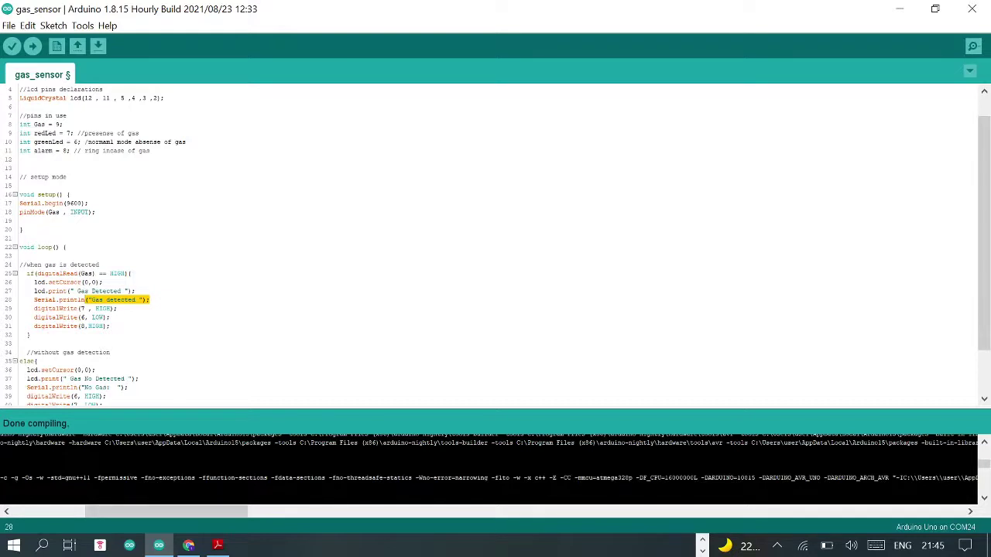
pyautogui.click(118, 308)
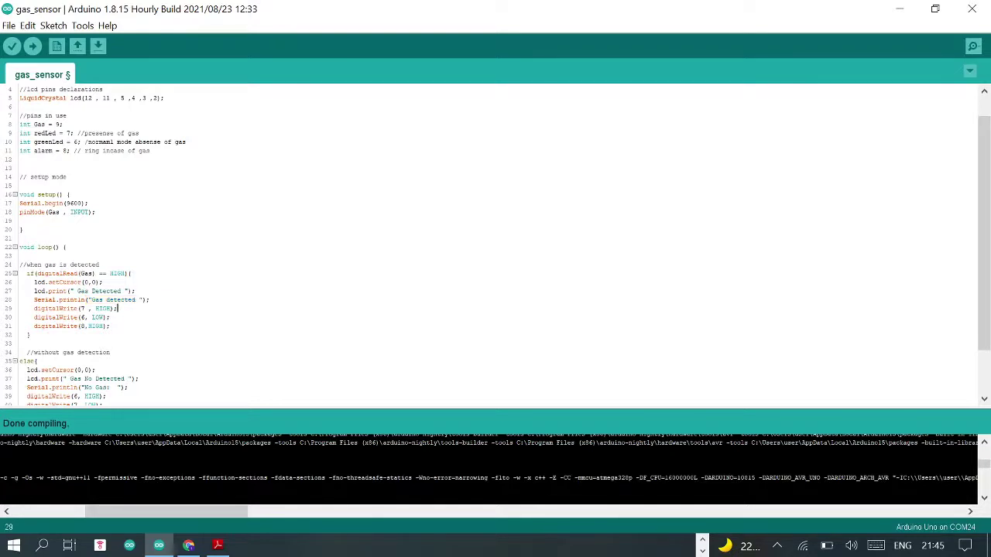
pyautogui.moveTo(84, 308)
pyautogui.mouseDown()
pyautogui.moveTo(114, 308)
pyautogui.moveTo(80, 318)
pyautogui.mouseUp()
pyautogui.click(111, 326)
pyautogui.scroll(-2, 495, 246)
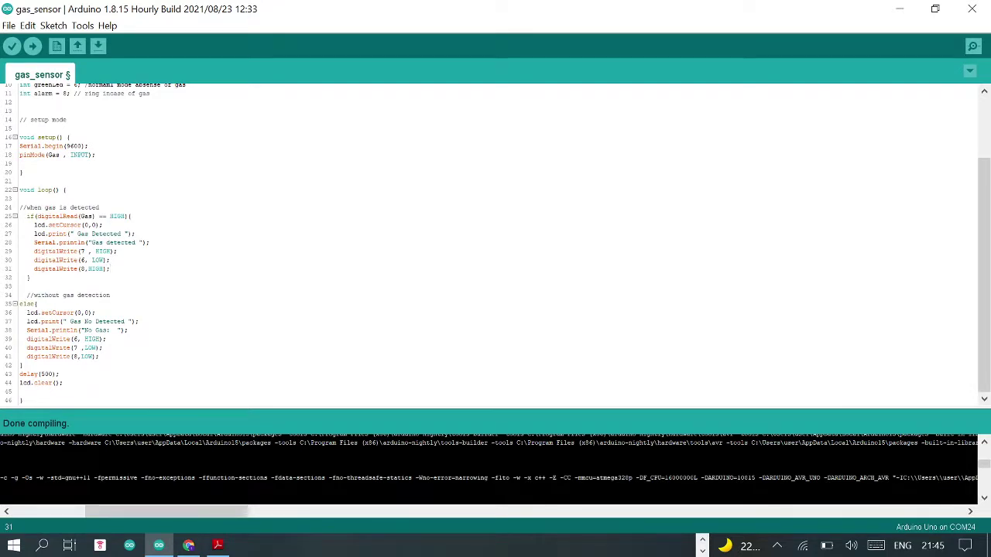
# Edit the no-gas LCD message to read 'No Gaas Detected' by removing the leading 'Gas'
pyautogui.moveTo(138, 322); pyautogui.dragTo(68, 321)
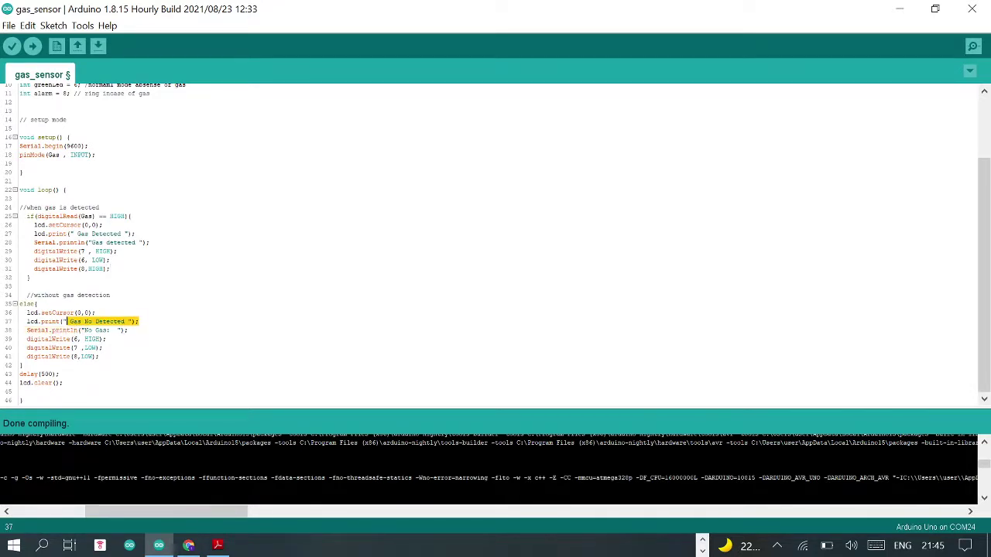
pyautogui.click(78, 330)
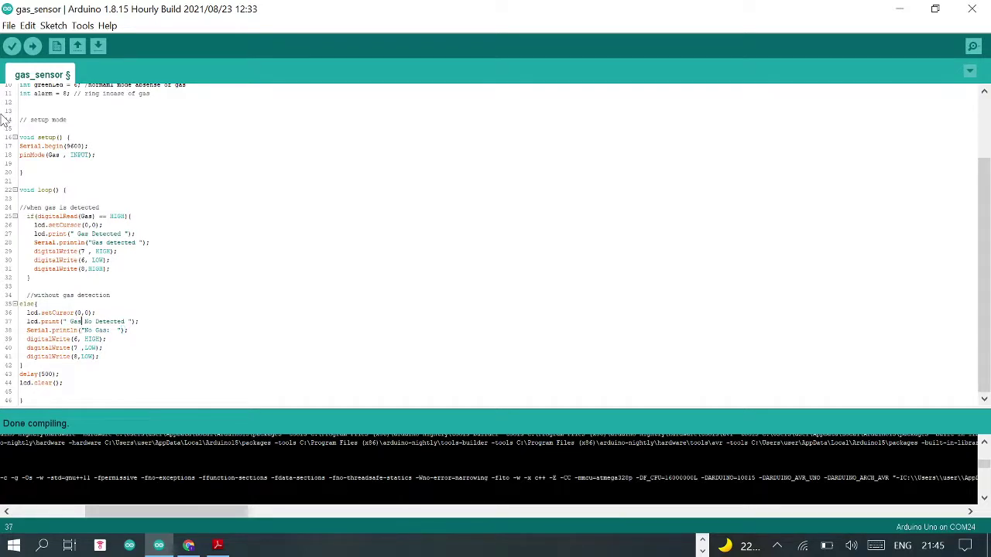
pyautogui.press('BackSpace')
pyautogui.press('BackSpace')
pyautogui.press('BackSpace')
pyautogui.press('BackSpace')
pyautogui.press('BackSpace')
pyautogui.write('Gass')
pyautogui.moveTo(99, 356); pyautogui.dragTo(71, 330)
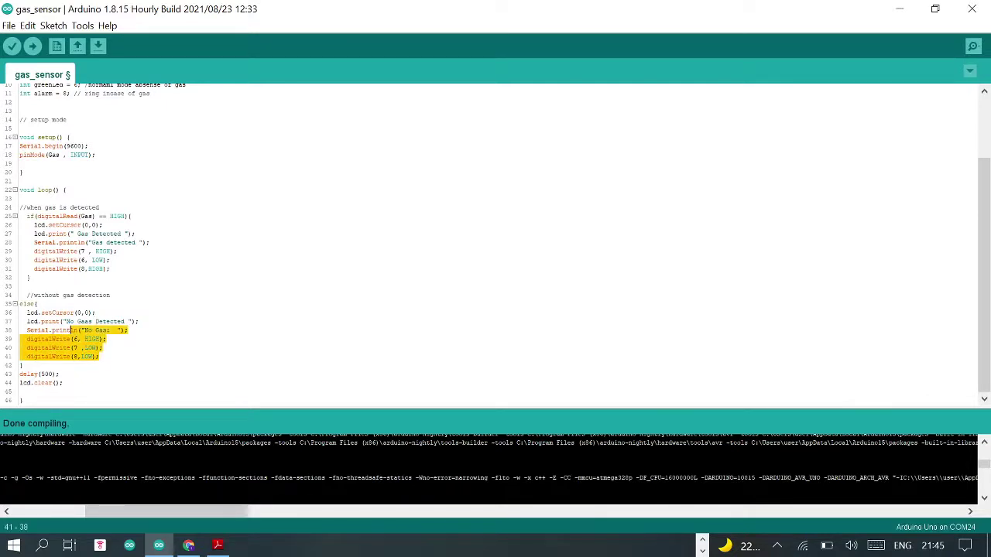
pyautogui.click(22, 364)
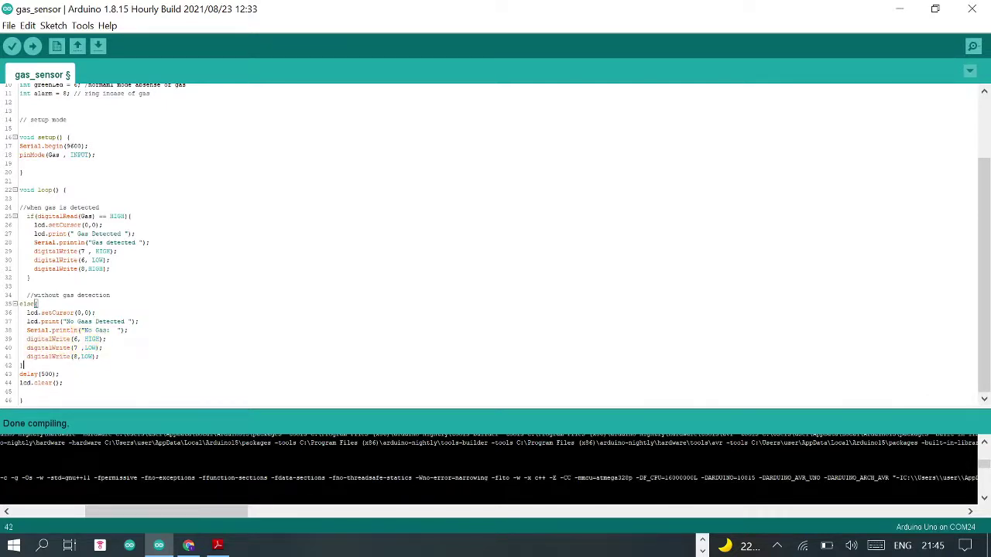
# Verify the sketch, then add the missing '/' to the line 10 comment
pyautogui.click(12, 48)
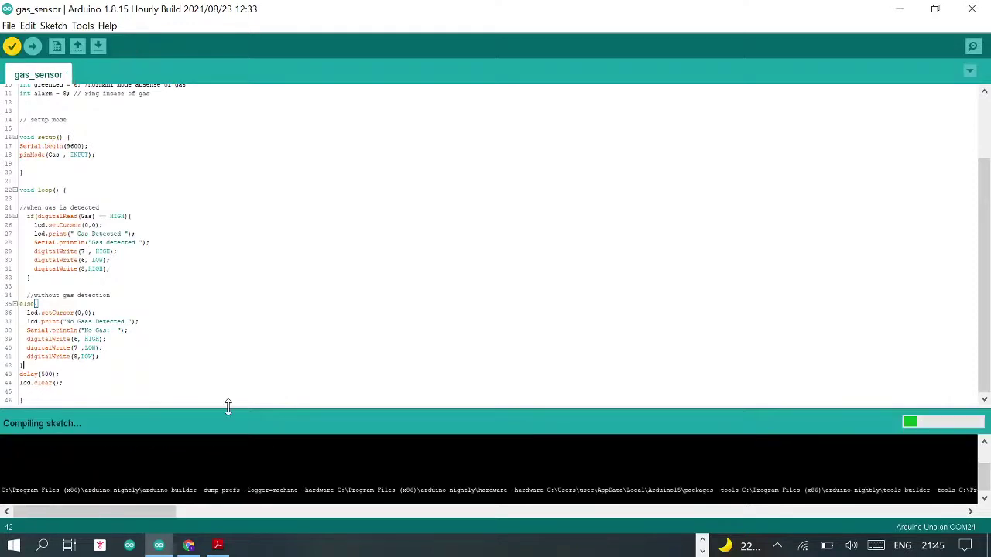
pyautogui.moveTo(228, 408); pyautogui.dragTo(244, 299)
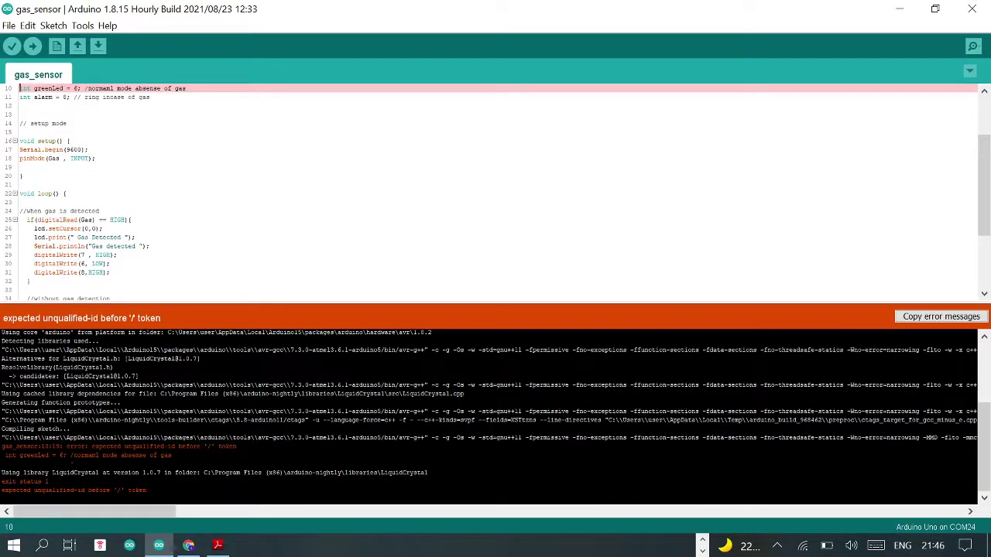
pyautogui.scroll(1, 495, 193)
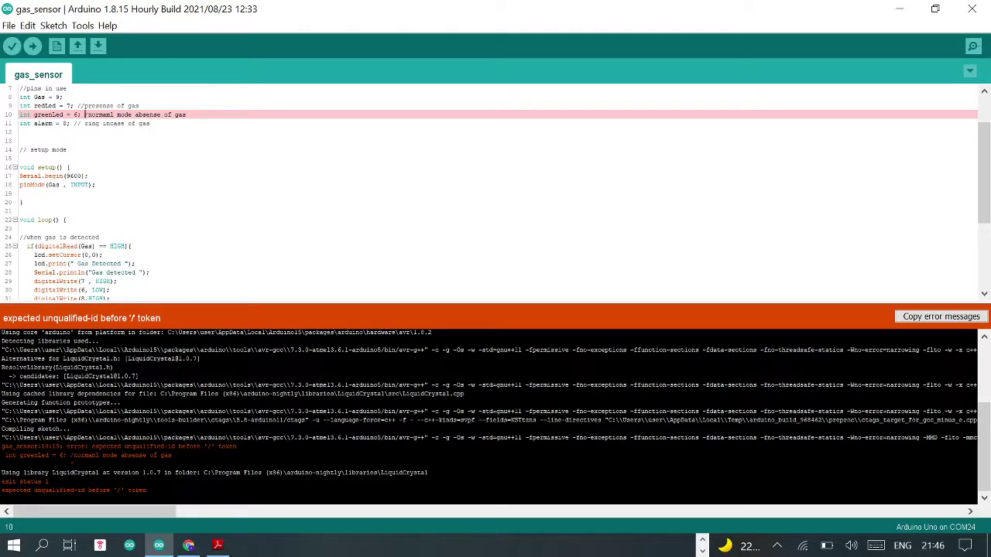
pyautogui.write('/')
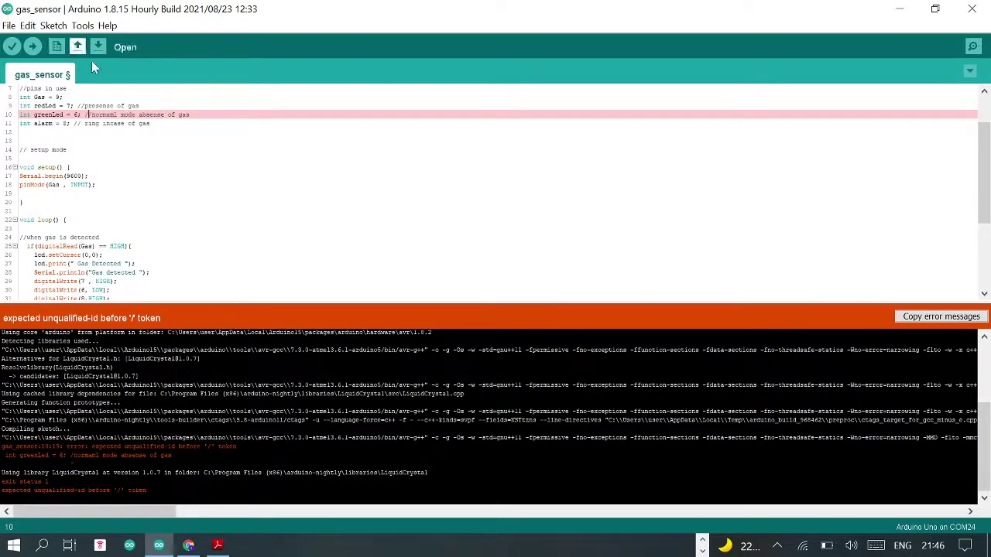
# Recompile cleanly and select the compiled gas_sensor.ino.hex path in the output console
pyautogui.click(11, 47)
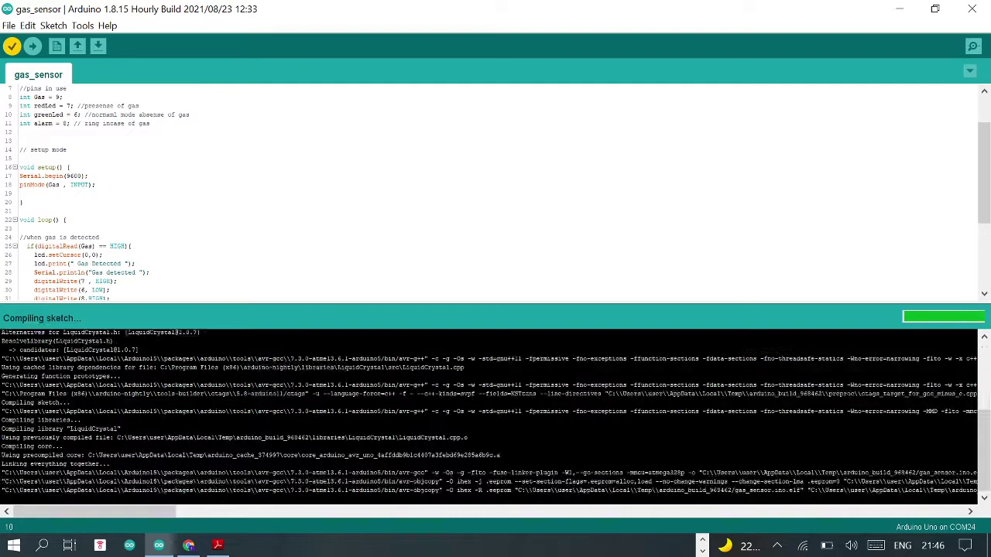
pyautogui.moveTo(322, 318); pyautogui.dragTo(324, 217)
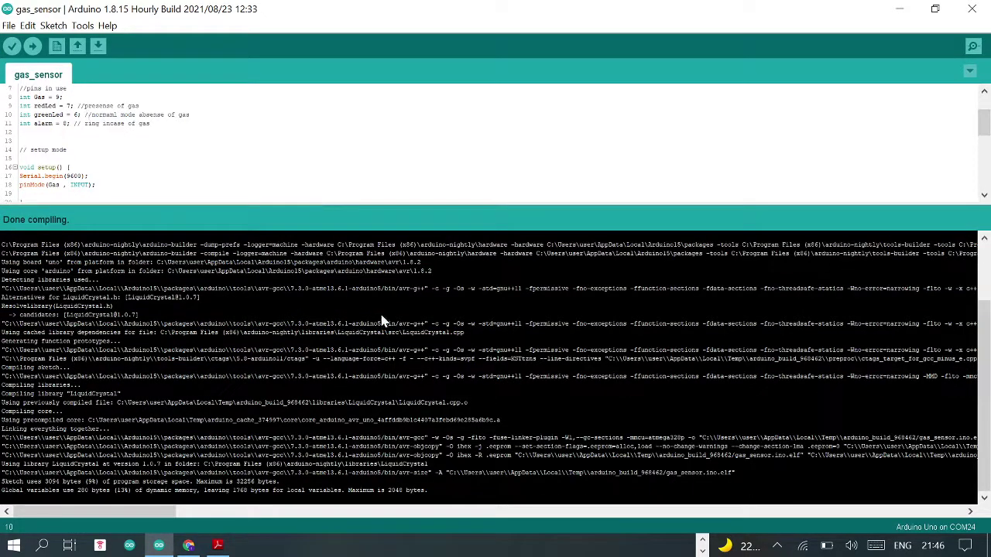
pyautogui.moveTo(168, 510); pyautogui.dragTo(248, 514)
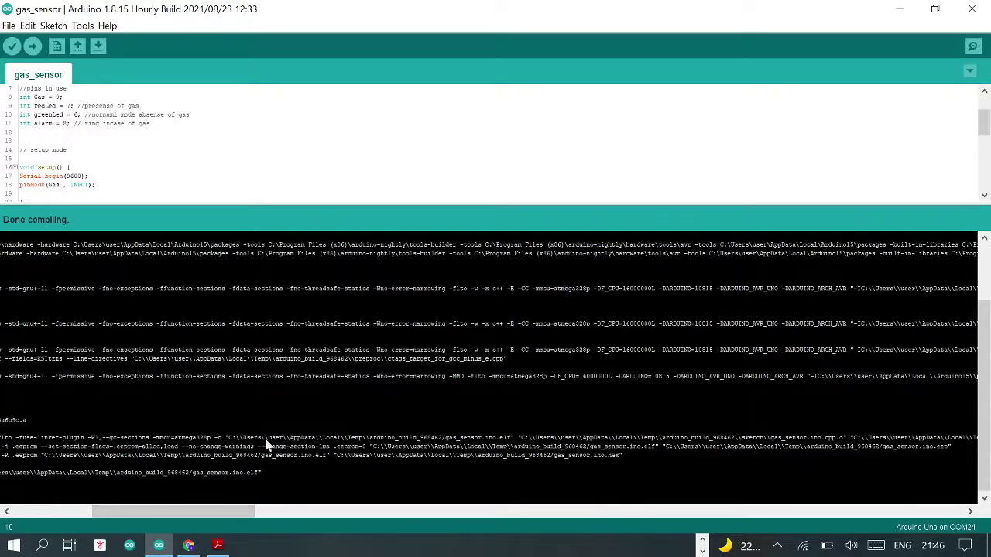
pyautogui.moveTo(338, 458); pyautogui.dragTo(621, 457)
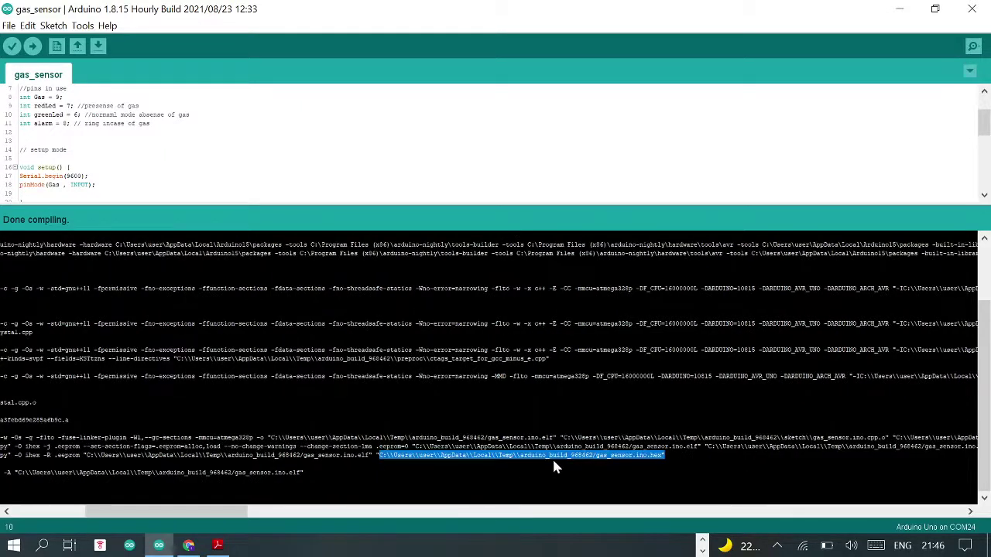
pyautogui.moveTo(554, 465); pyautogui.dragTo(658, 458)
# In Proteus, hide the grid and paste the gas_sensor.ino.hex path into Arduino Nano SIM1's Program File
pyautogui.doubleClick(708, 4)
pyautogui.click(774, 179)
pyautogui.click(576, 304)
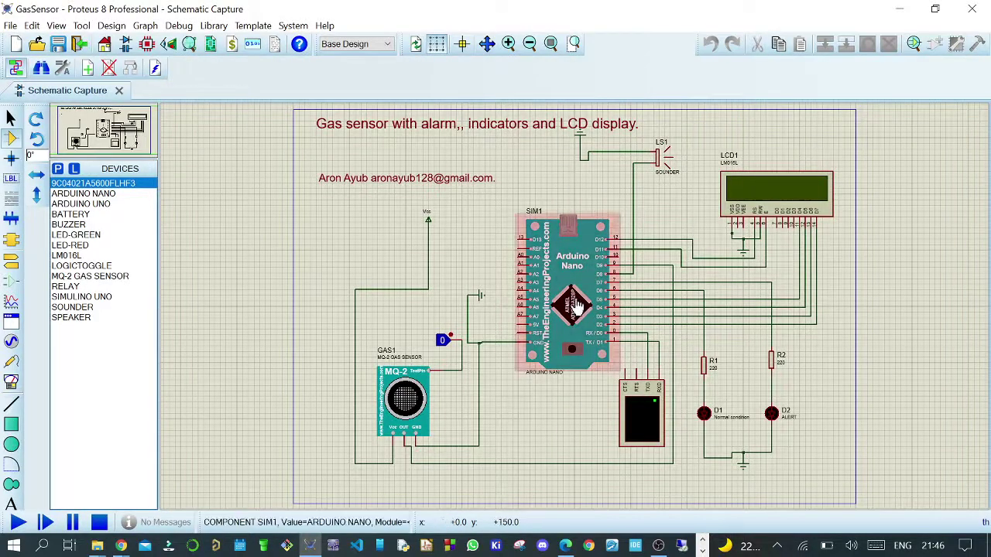
pyautogui.press('g')
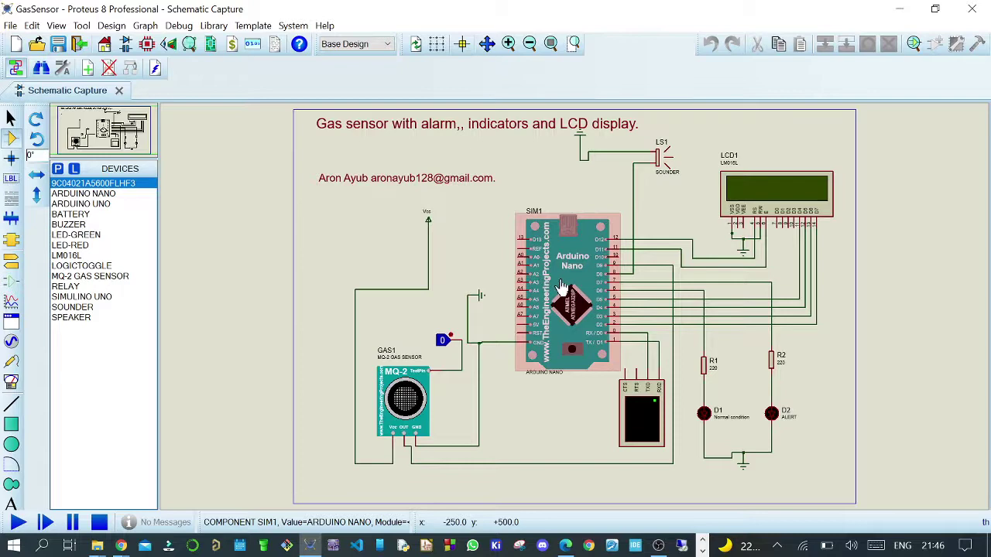
pyautogui.doubleClick(559, 286)
pyautogui.click(480, 196)
pyautogui.hotkey('ctrl', 'a')
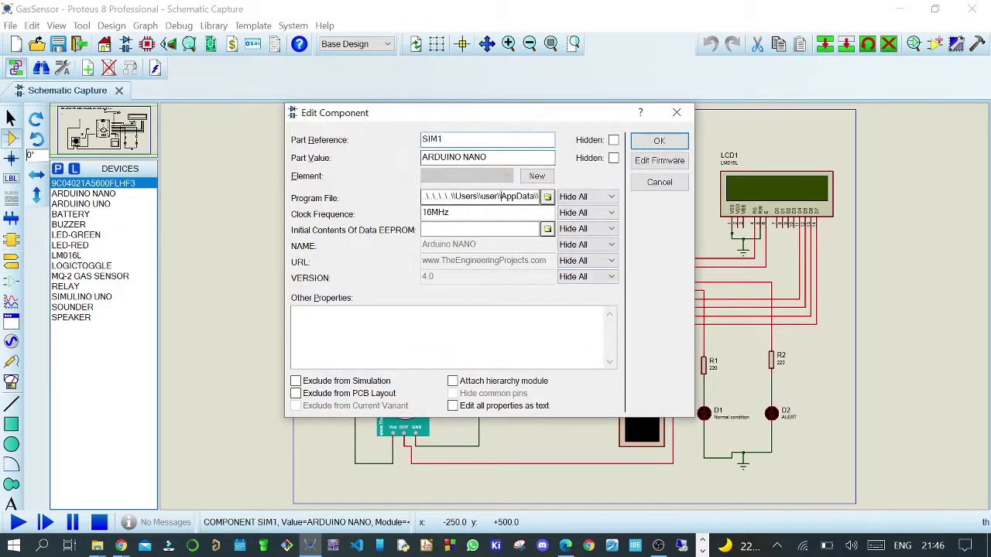
pyautogui.hotkey('ctrl', 'v')
pyautogui.hotkey('ctrl', 'a')
pyautogui.press('Delete')
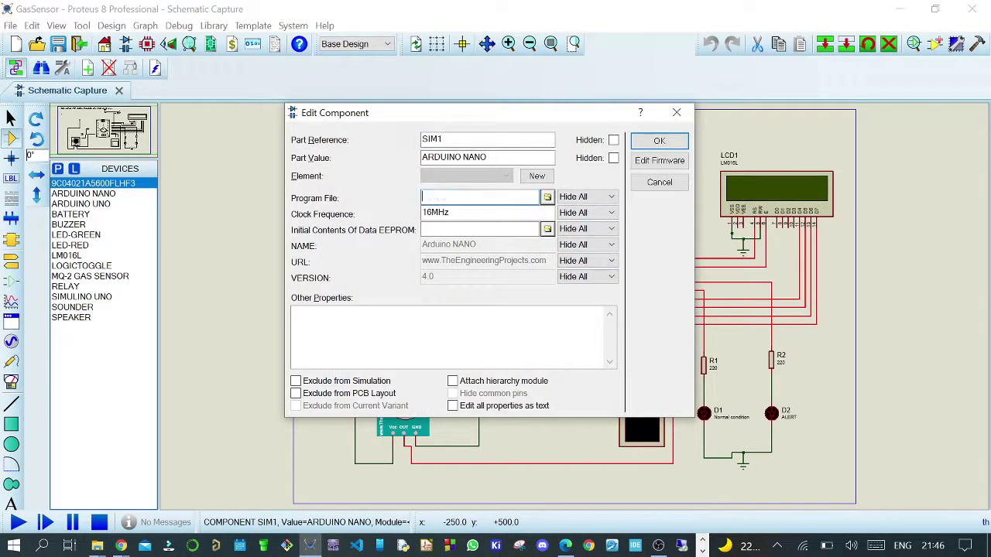
pyautogui.hotkey('ctrl', 'v')
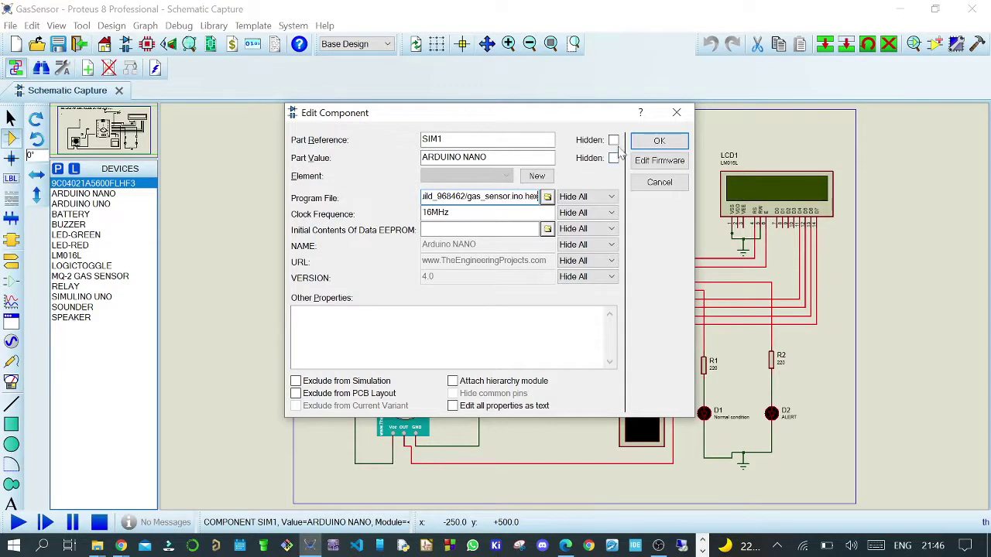
pyautogui.click(658, 140)
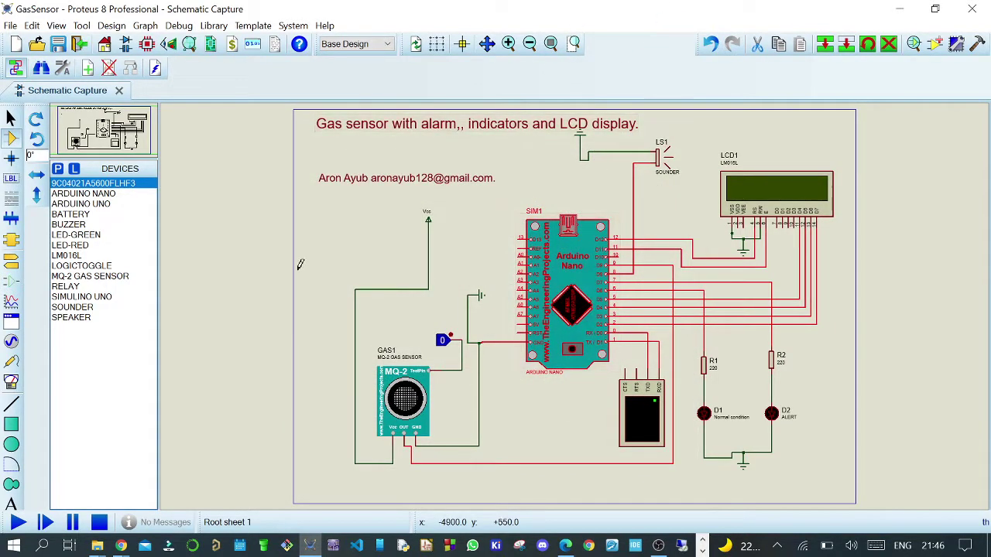
# Run the simulation so the LCD shows 'No Gaas Detected', and move the terminal window aside
pyautogui.click(281, 224)
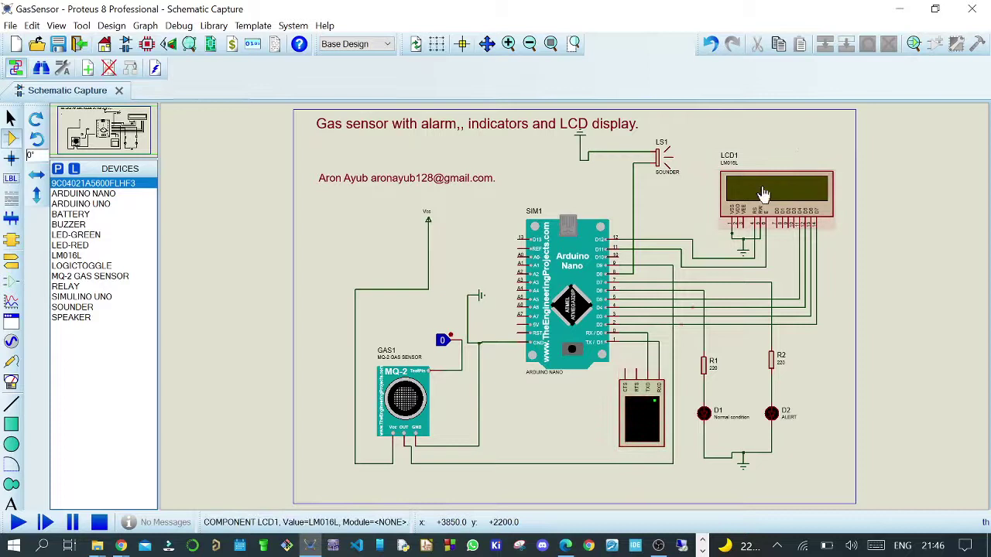
pyautogui.click(19, 523)
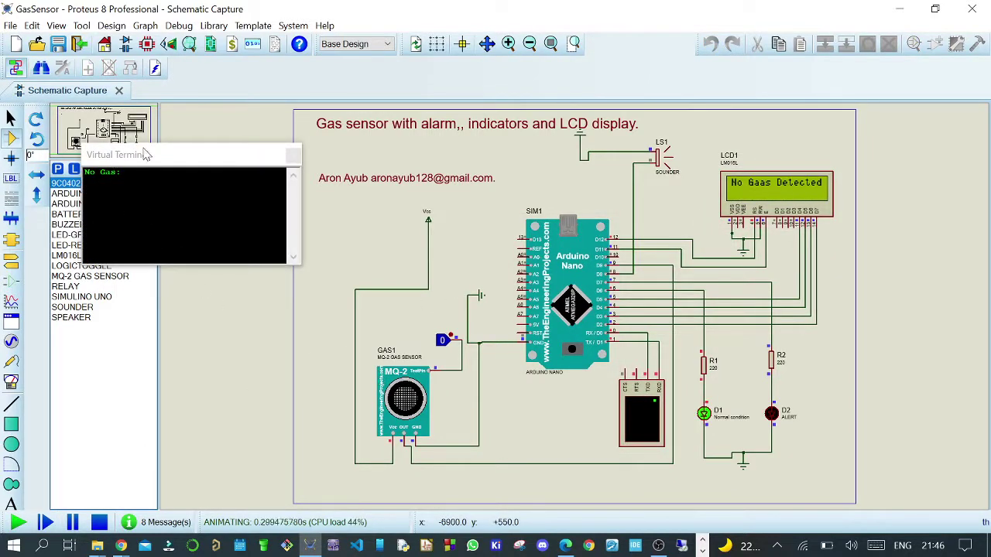
pyautogui.moveTo(152, 155); pyautogui.dragTo(238, 150)
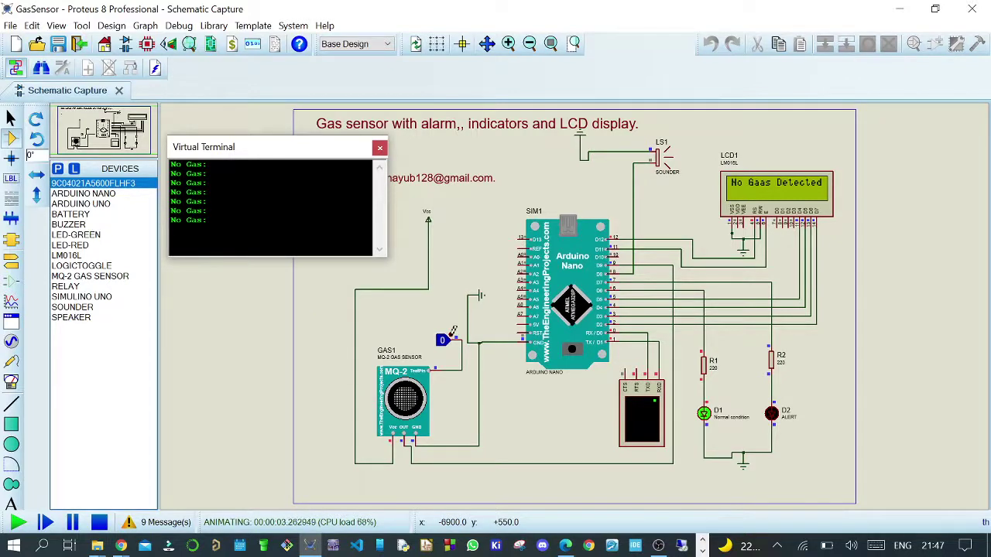
# Toggle the MQ-2 logic input 1, 0, then 1, leaving 'Gas Detected' on the LCD with D2 lit
pyautogui.click(453, 331)
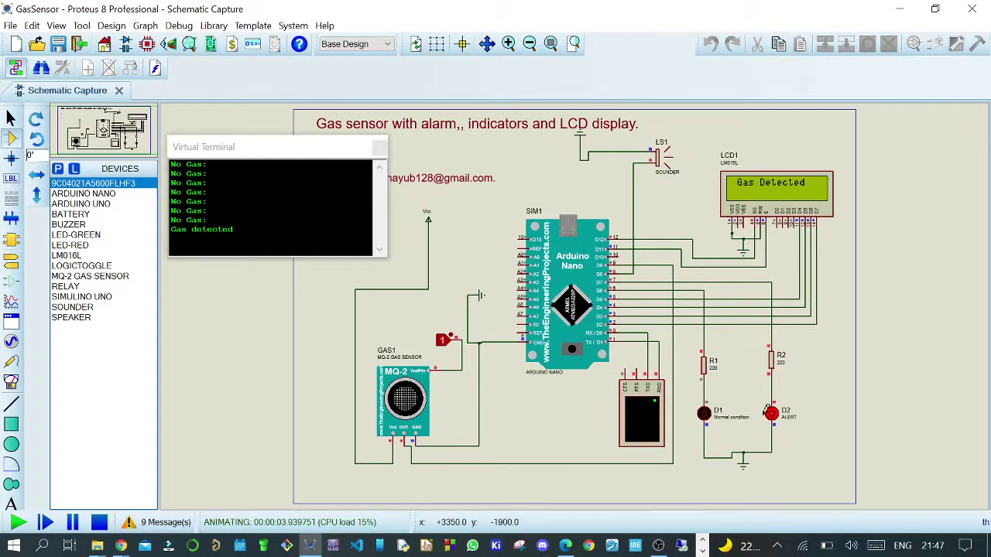
pyautogui.click(454, 331)
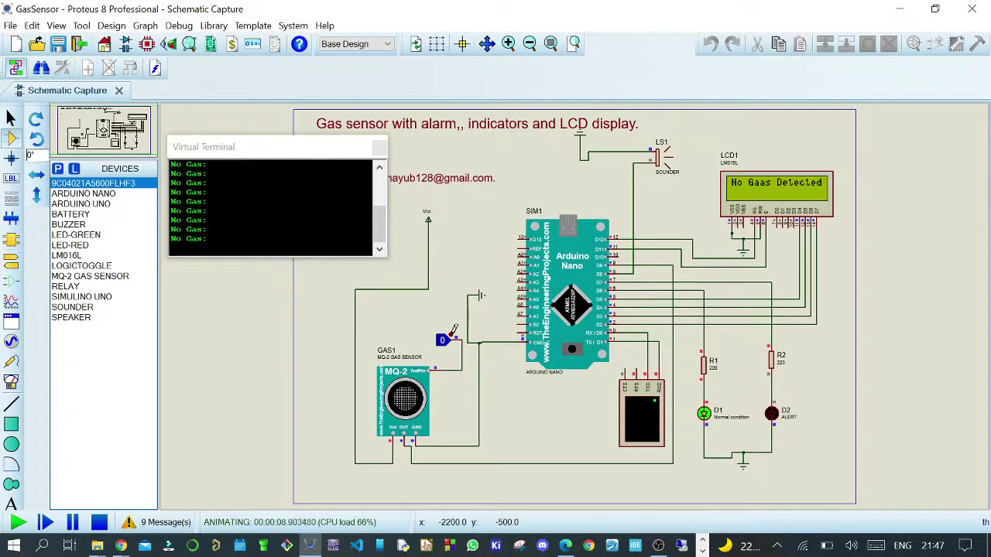
pyautogui.click(454, 329)
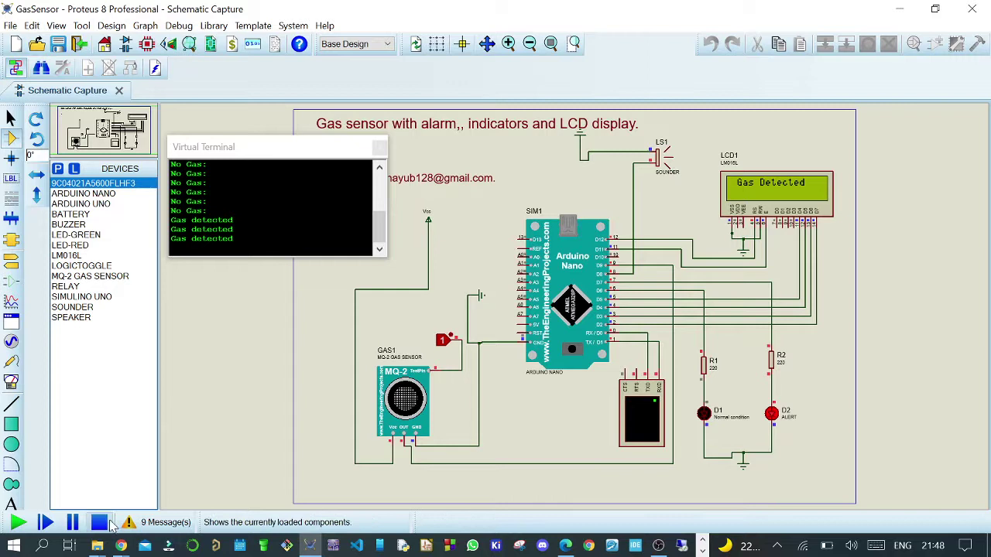
# Stop the simulation and bring up the context menu for the schematic title text
pyautogui.click(98, 522)
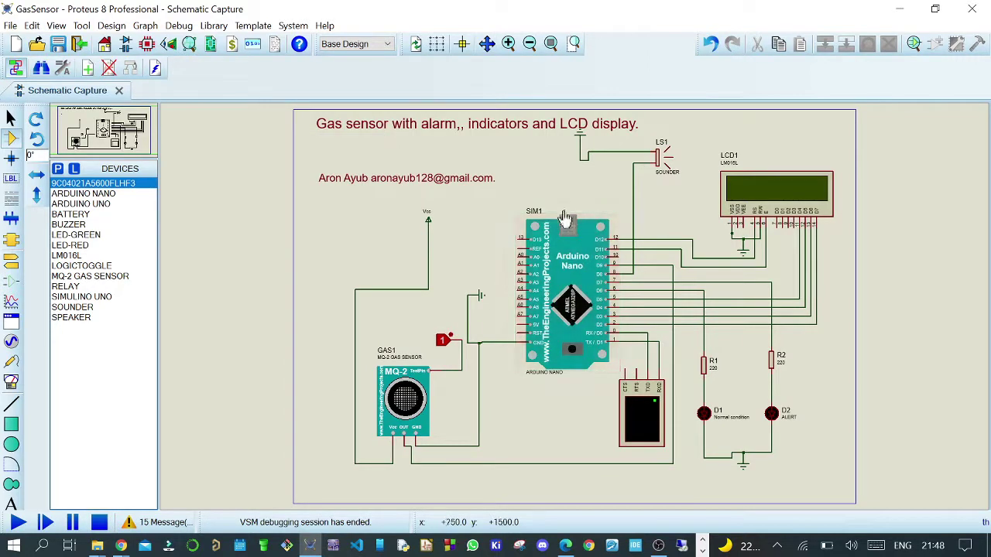
pyautogui.click(326, 180)
pyautogui.click(321, 125)
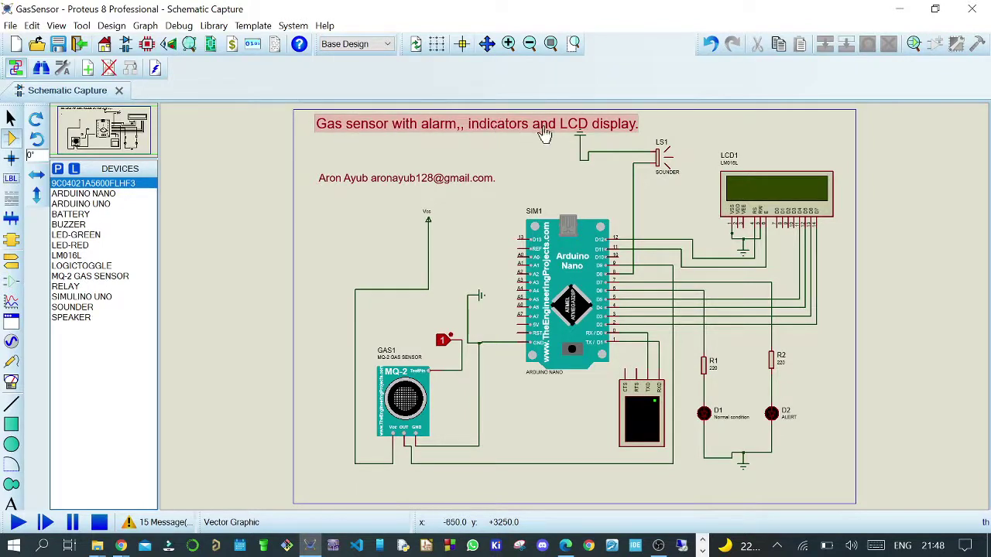
pyautogui.click(501, 131)
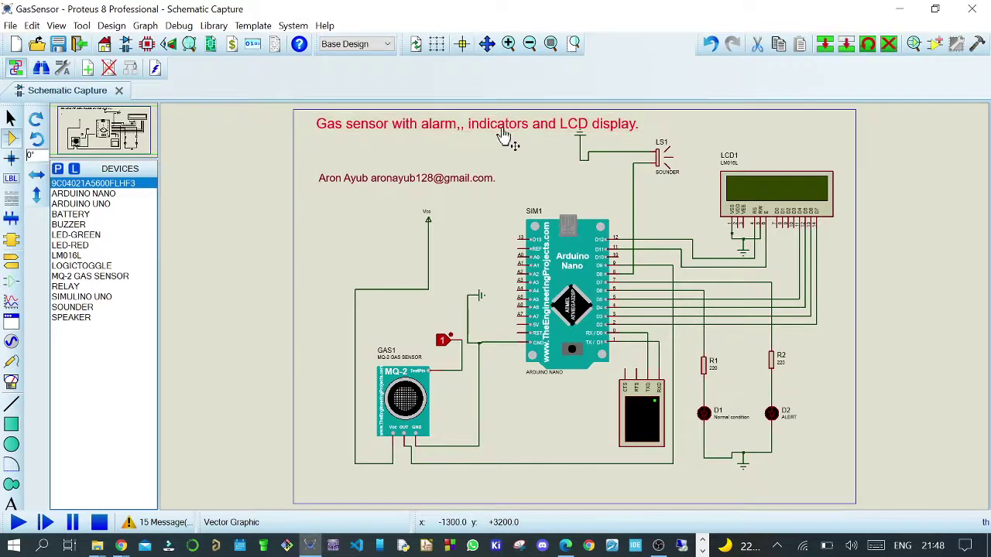
pyautogui.rightClick(503, 132)
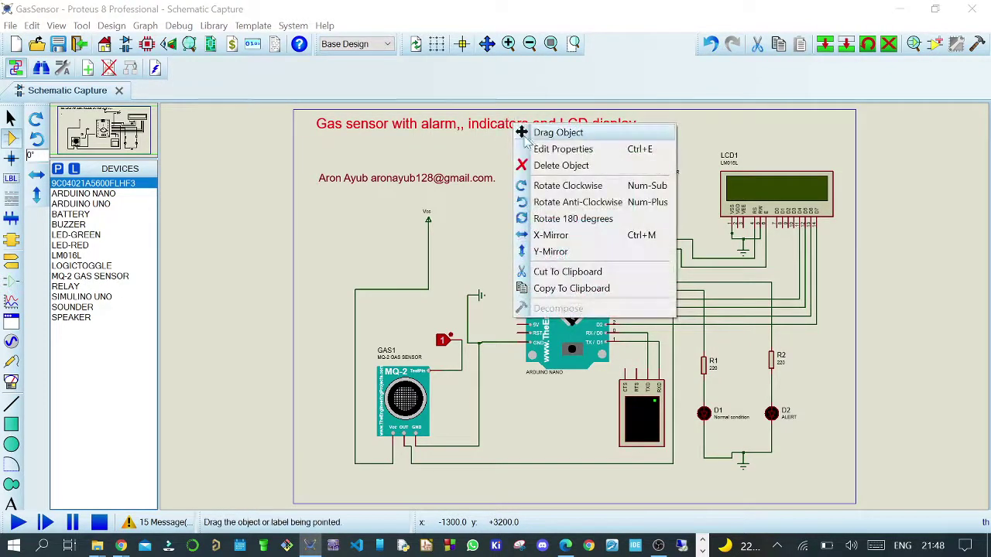